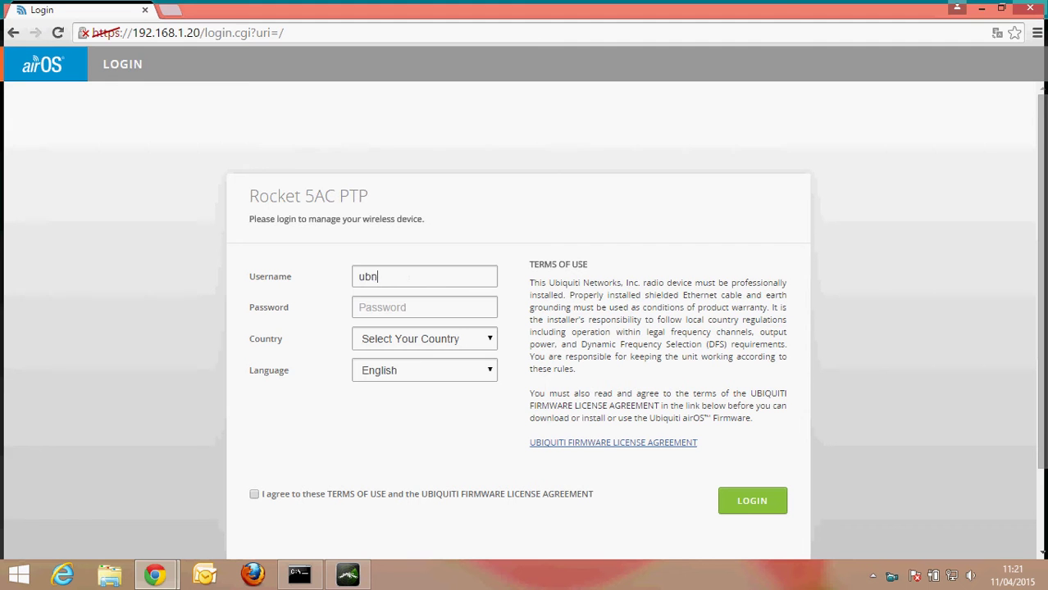
- Enter the default account password and choose Indonesia as the country
key(Tab)
text(ubnt)
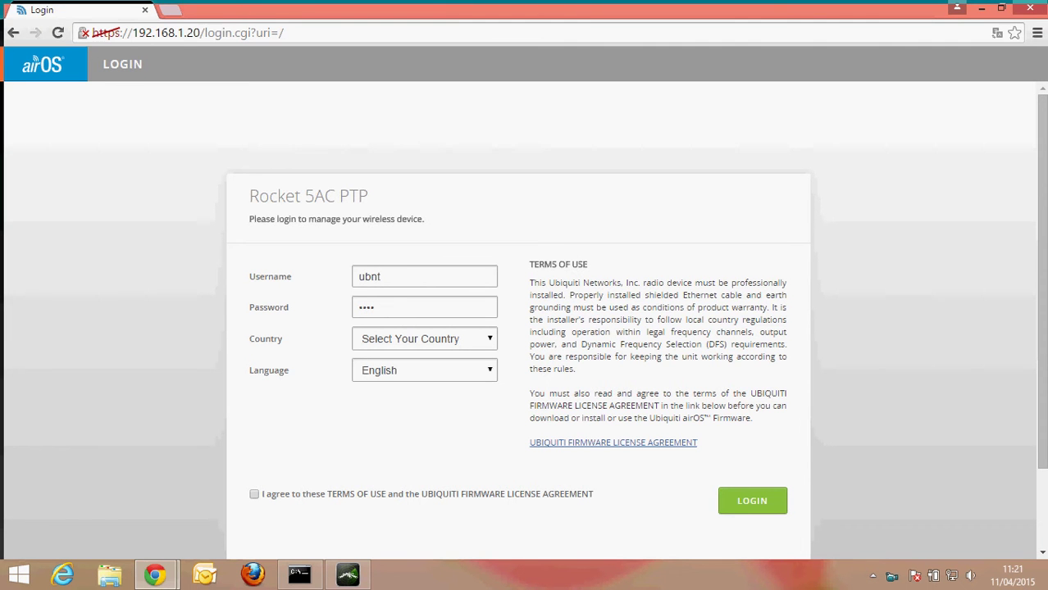
key(Tab)
key(alt+Down)
key(i)
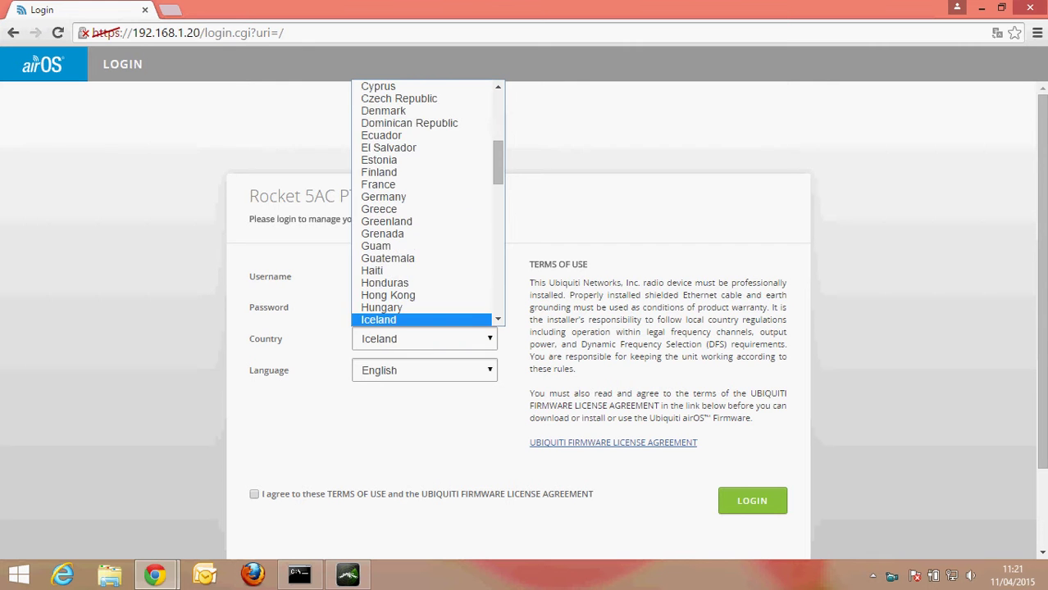
key(Down)
key(Down)
key(Return)
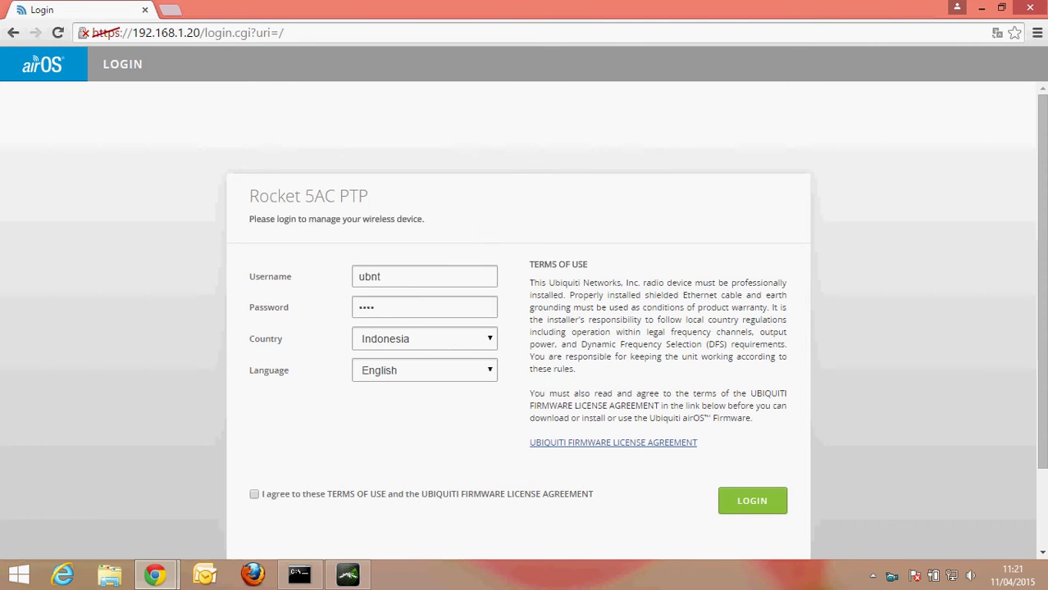
- Accept the terms of use and submit the login
key(Tab)
key(Tab)
key(space)
key(Tab)
key(Return)
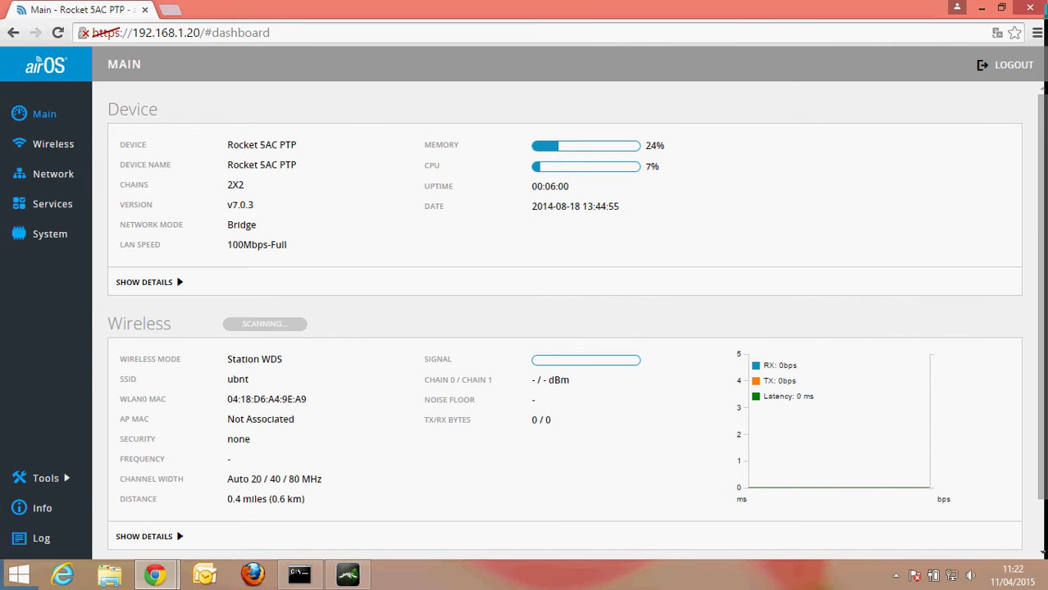
click(53, 144)
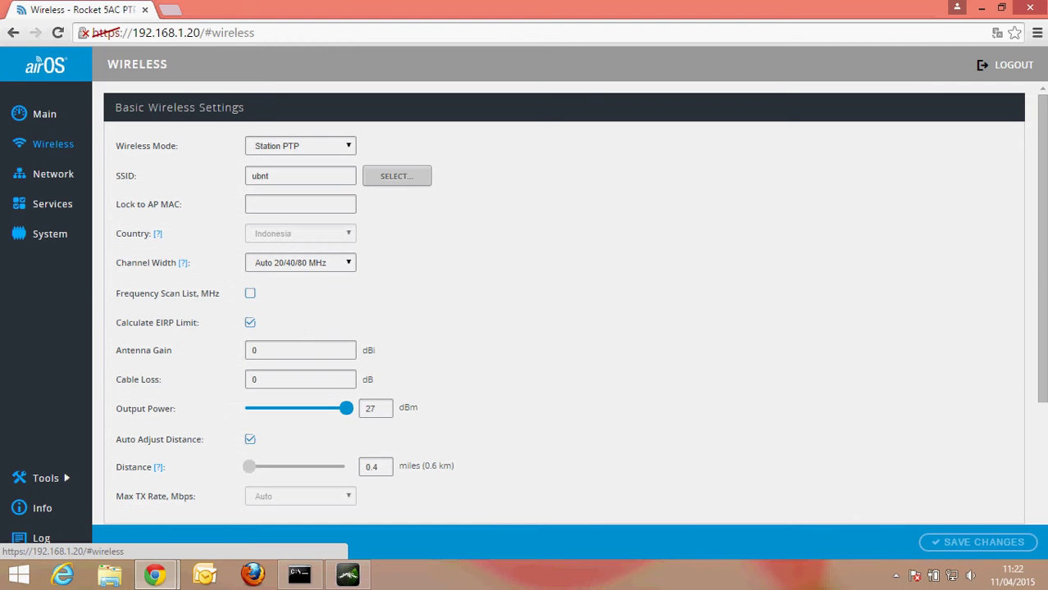
click(54, 174)
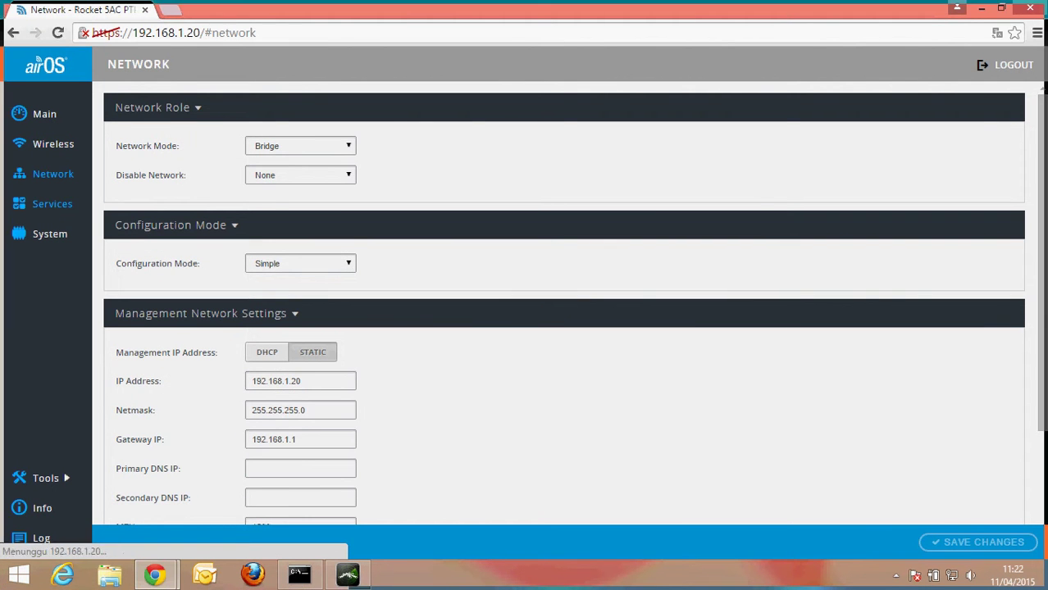
click(52, 203)
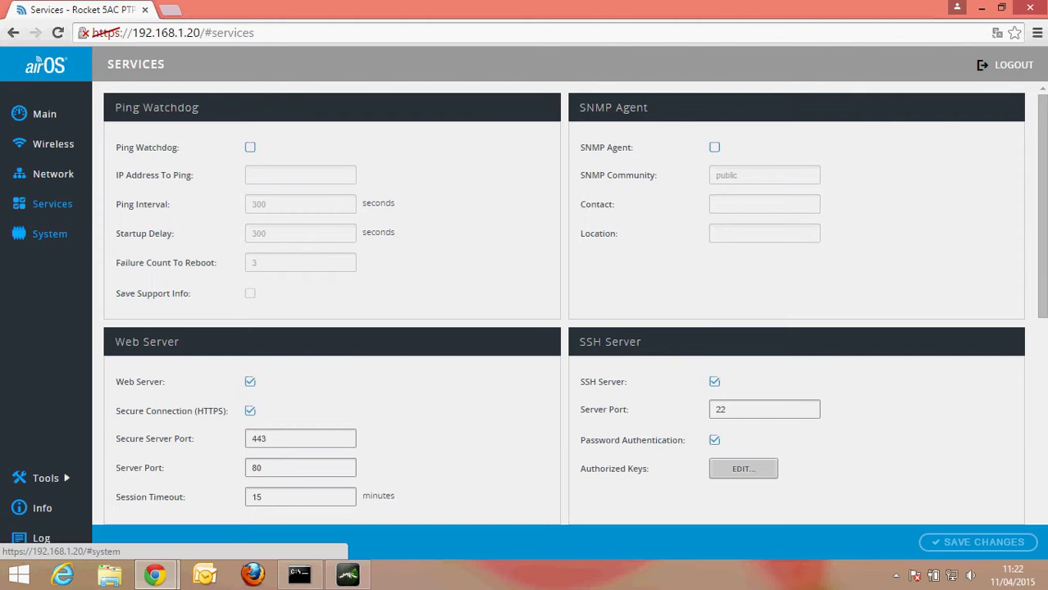
click(49, 234)
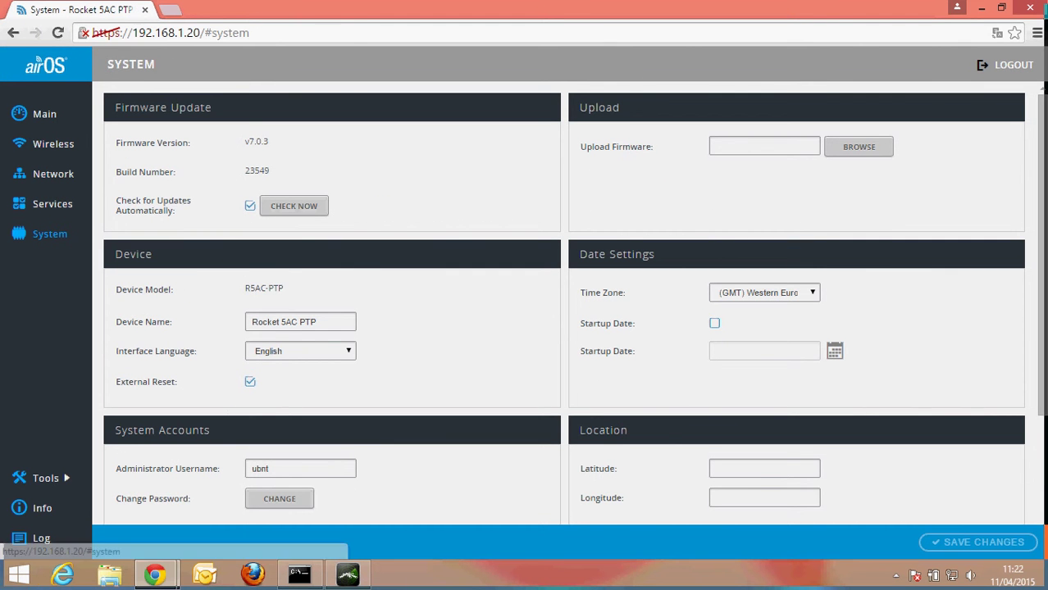
drag(317, 321, 252, 322)
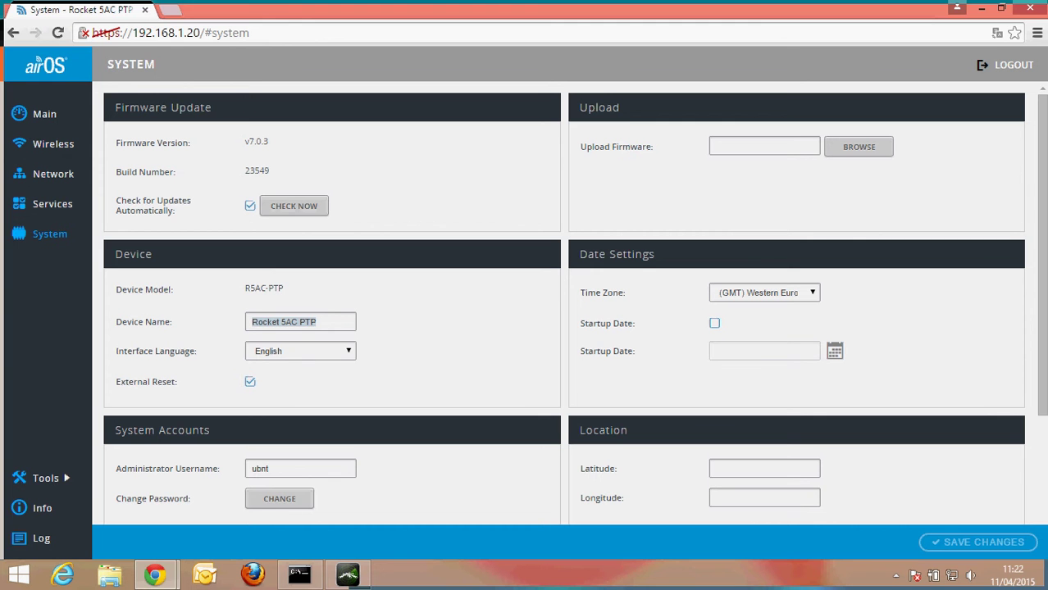
click(251, 321)
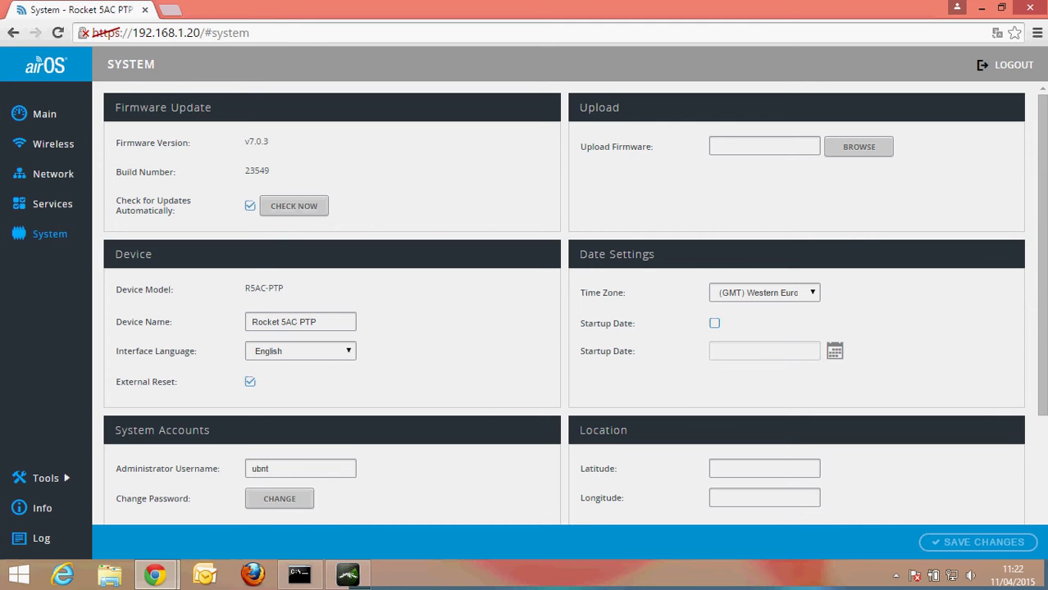
drag(316, 321, 252, 321)
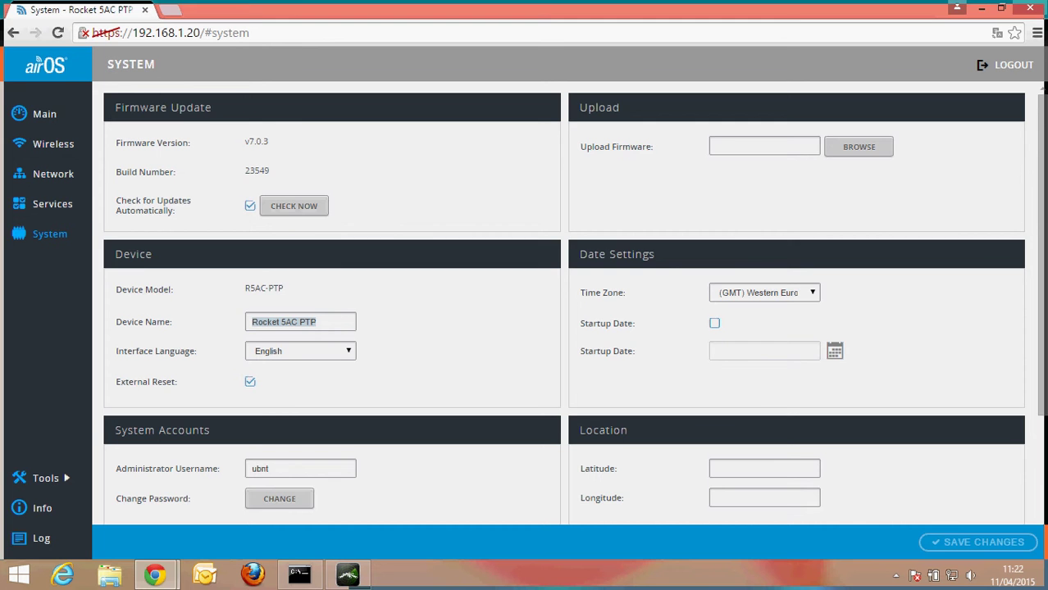
click(45, 114)
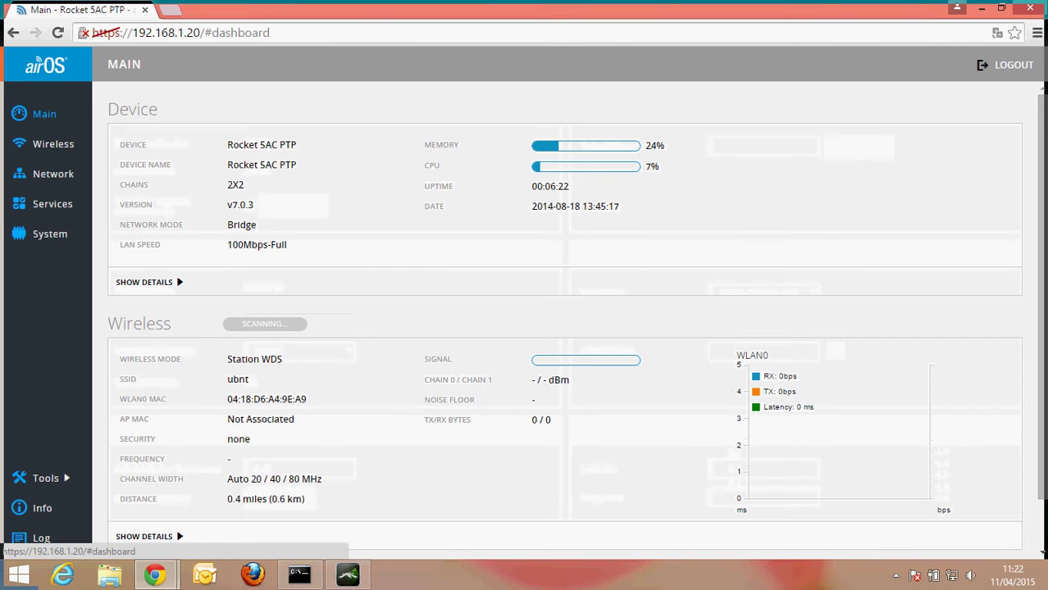
- View the Wireless and Network settings, leaving Configuration Mode set to Simple
click(54, 143)
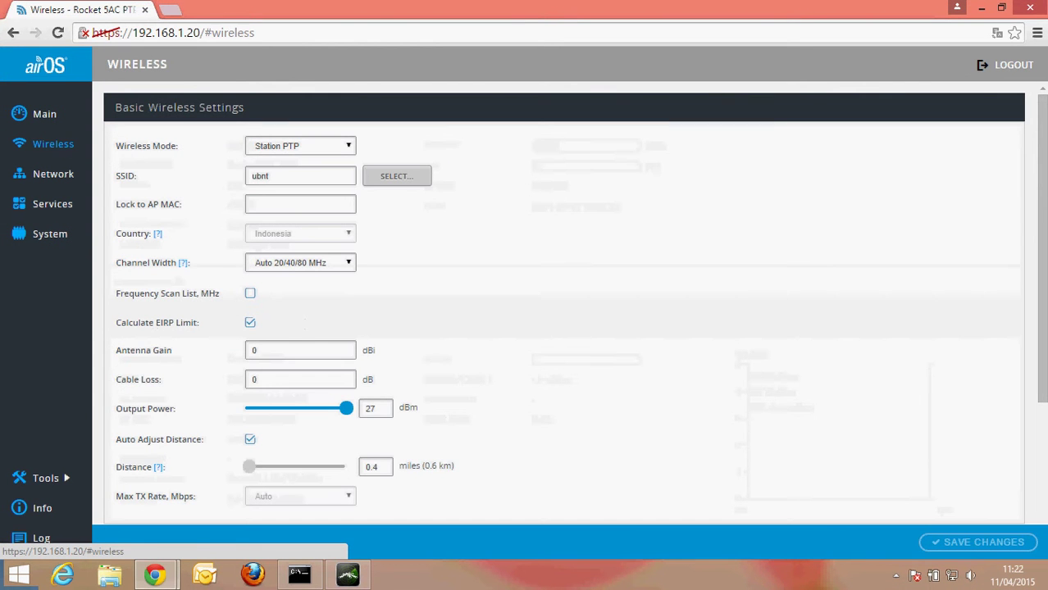
click(52, 173)
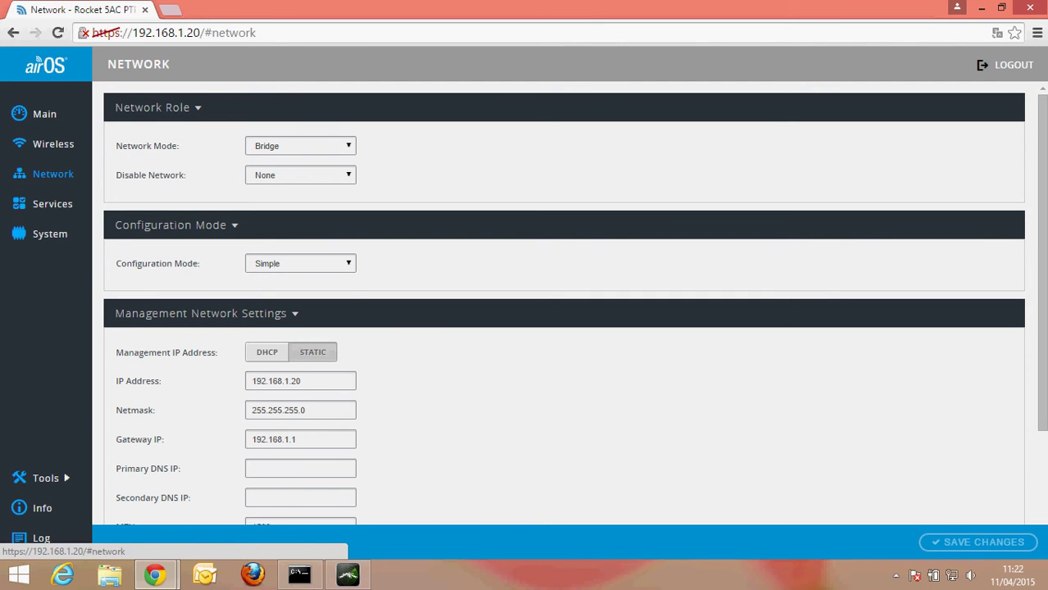
click(300, 263)
click(279, 273)
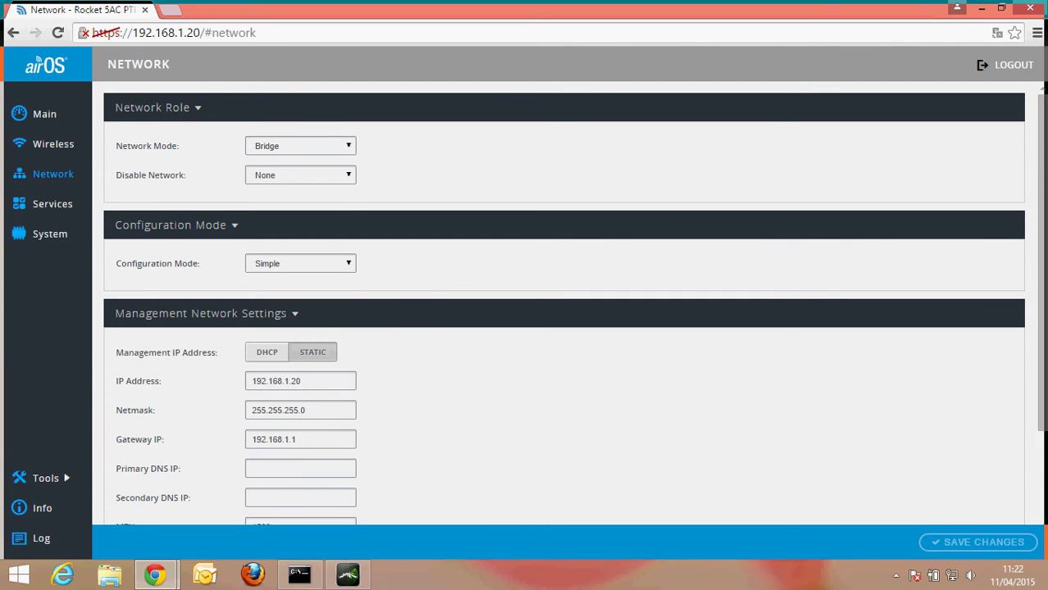
- View the Services and System pages, then expand the Tools list
click(53, 203)
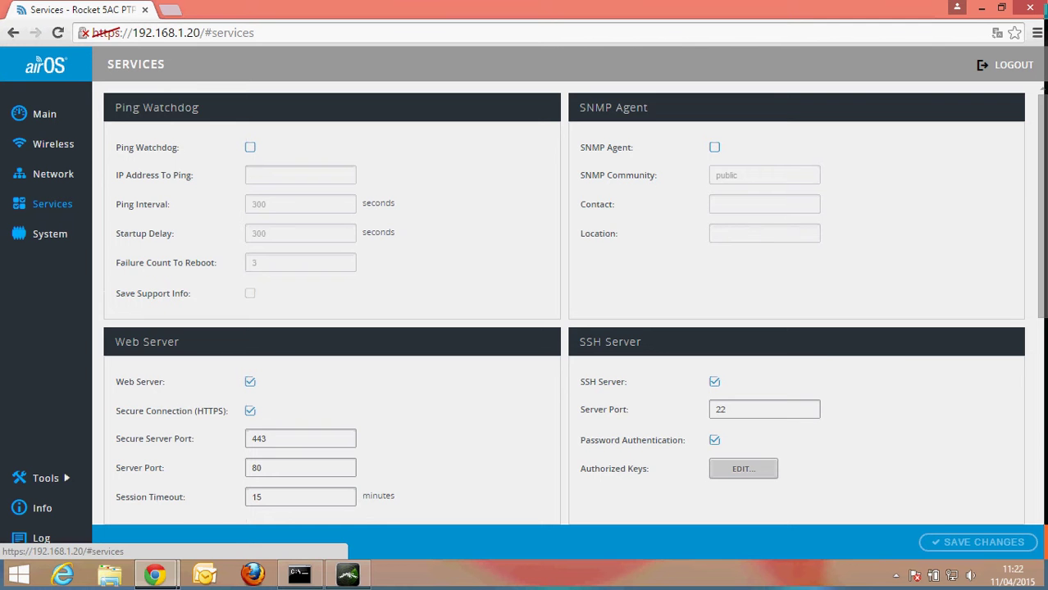
click(50, 234)
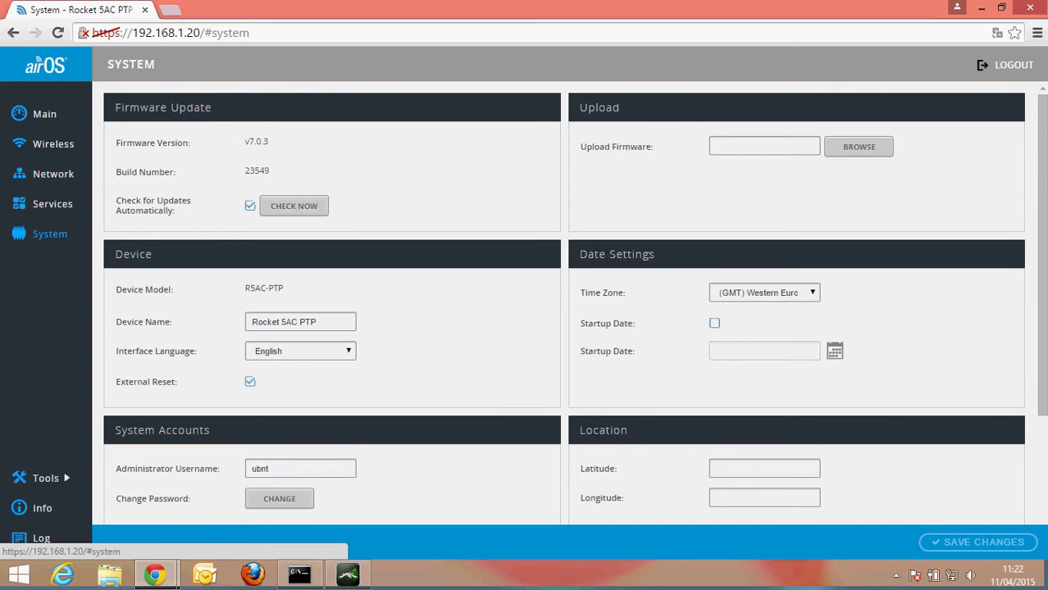
scroll(564, 328, down, 3)
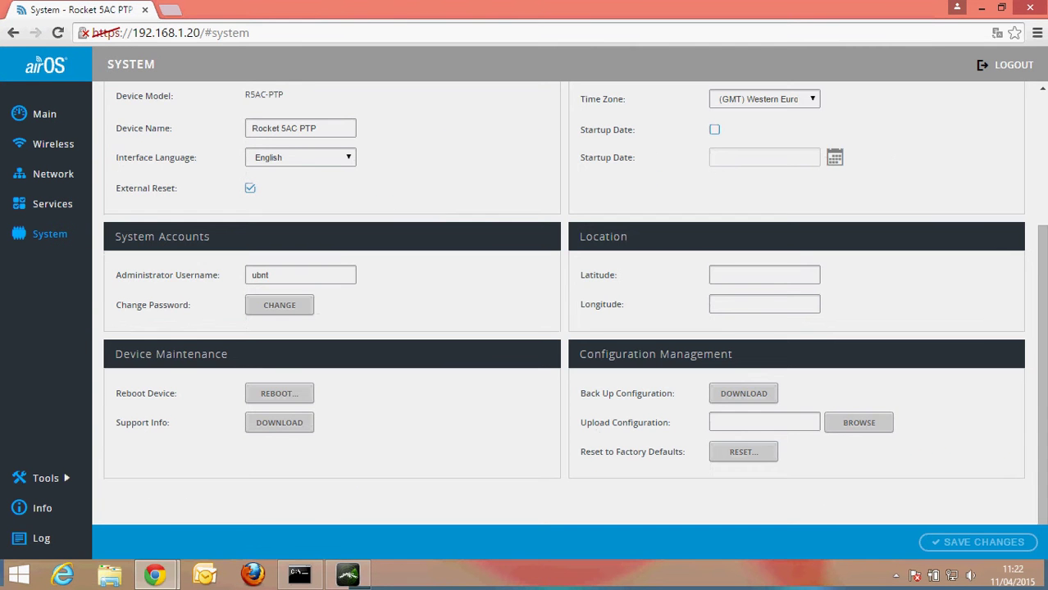
click(45, 478)
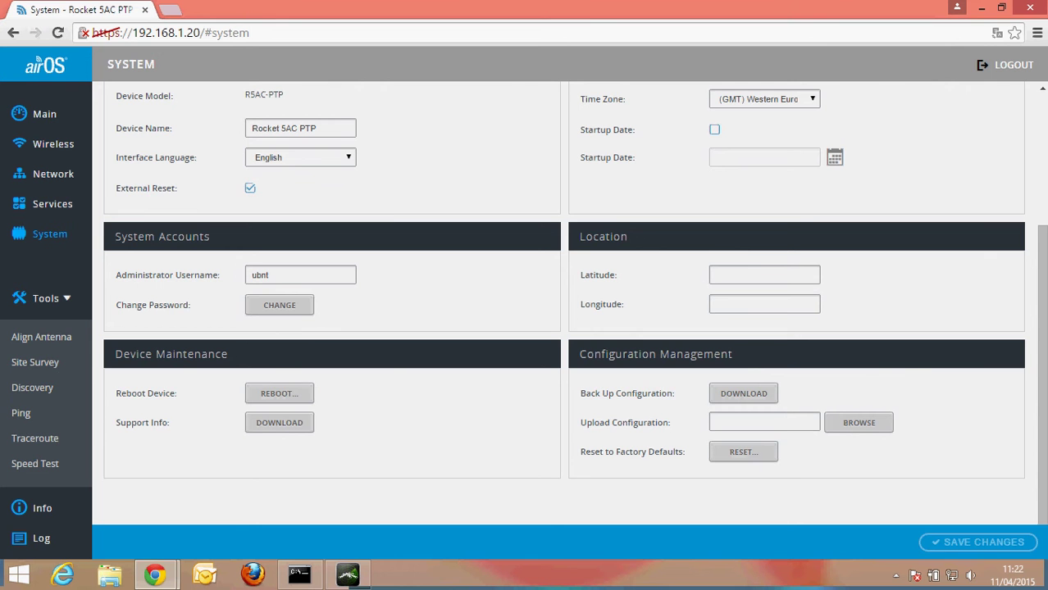
- Check the Device Information summary and System Log, then return to the Main dashboard
click(42, 508)
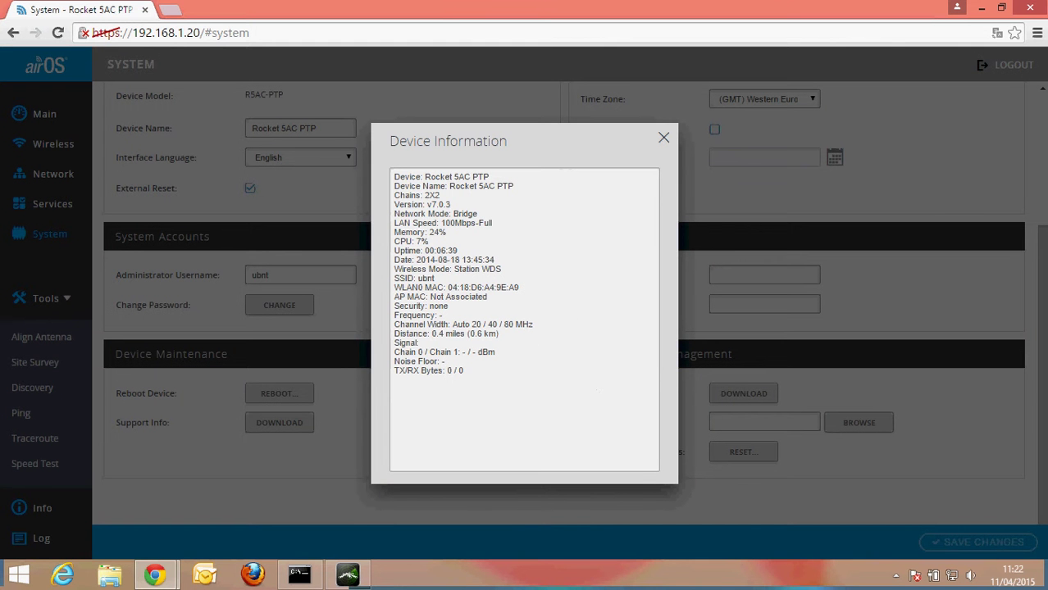
key(Escape)
click(41, 538)
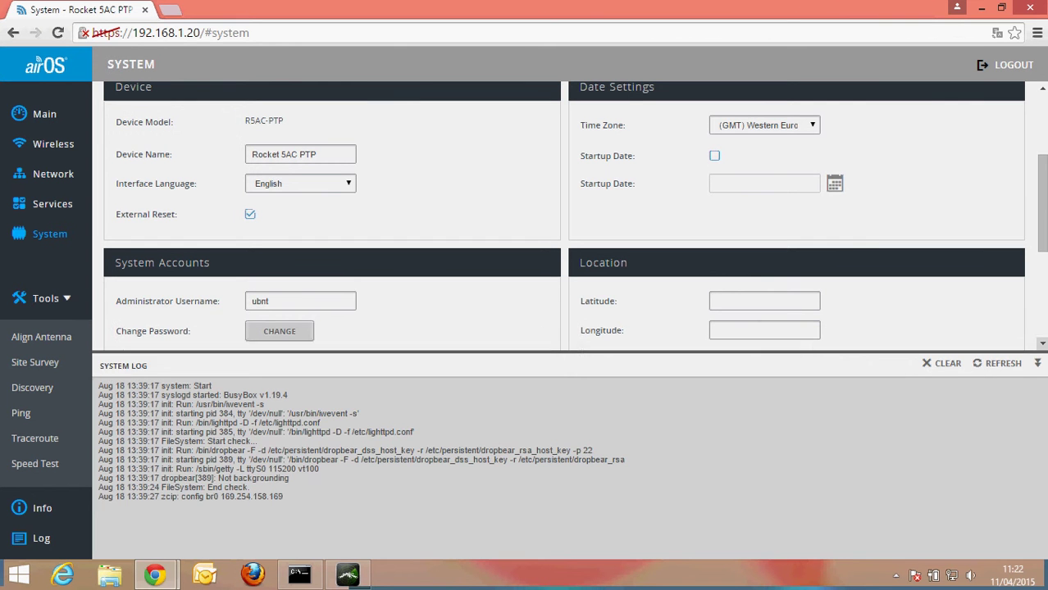
click(41, 538)
click(44, 114)
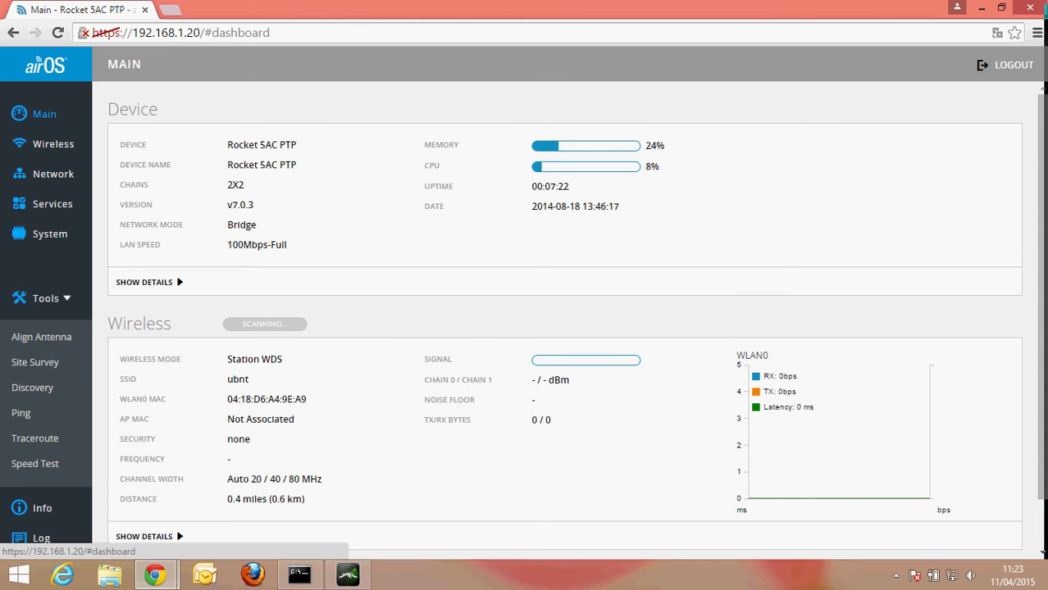
- Review the ARP, Bridge and Routes tables, then return to the Interfaces table
scroll(564, 320, down, 1)
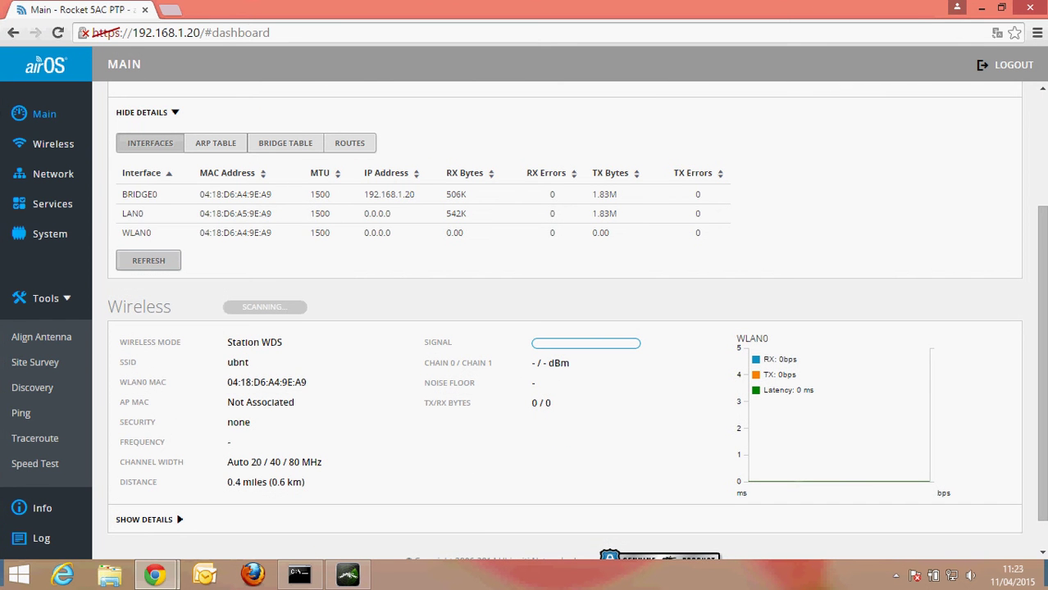
scroll(557, 328, down, 1)
scroll(557, 328, up, 3)
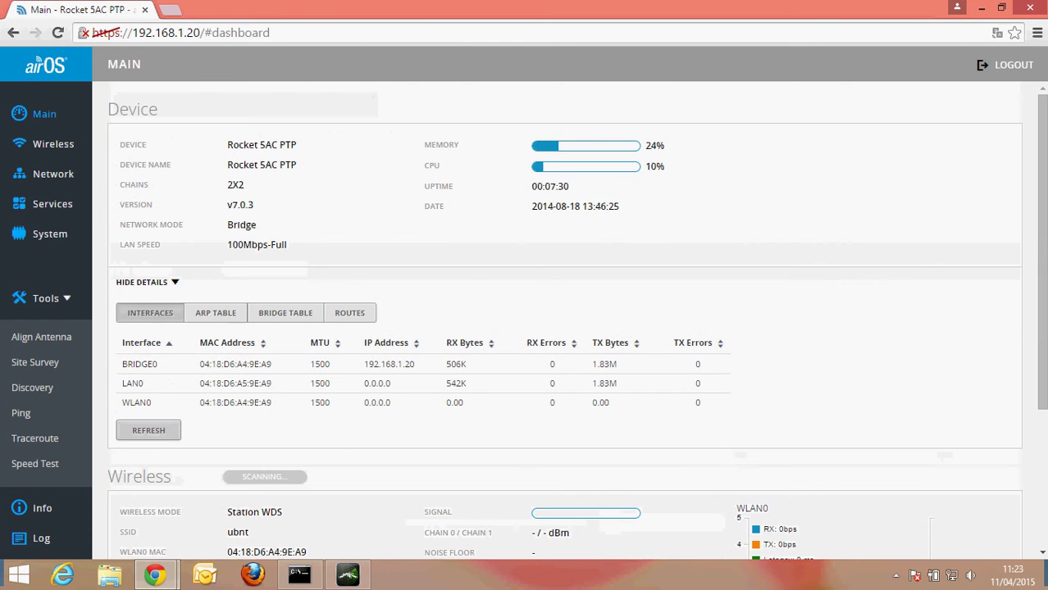
scroll(558, 328, down, 3)
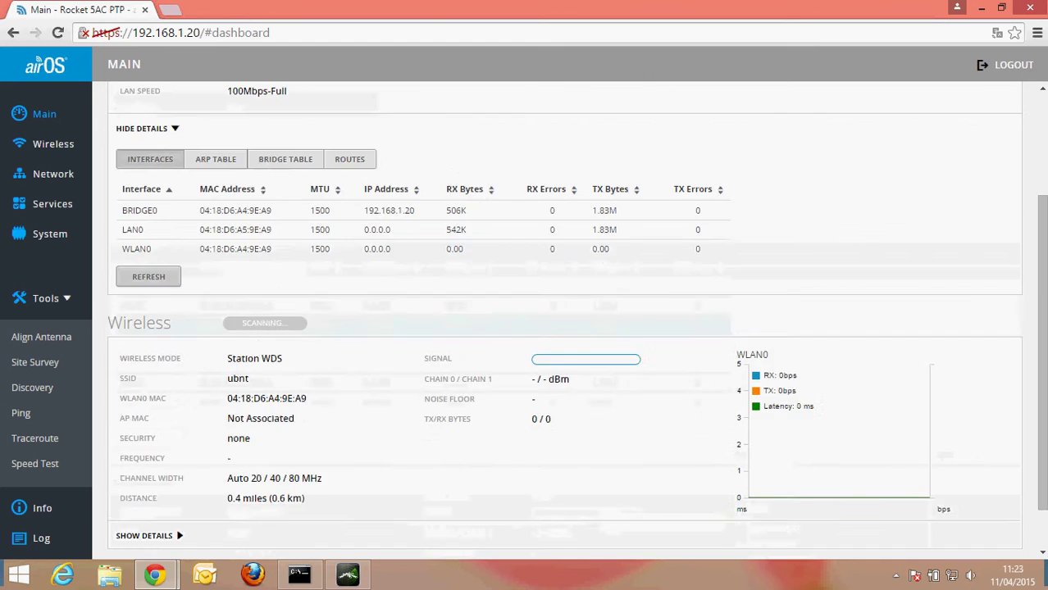
scroll(558, 328, up, 3)
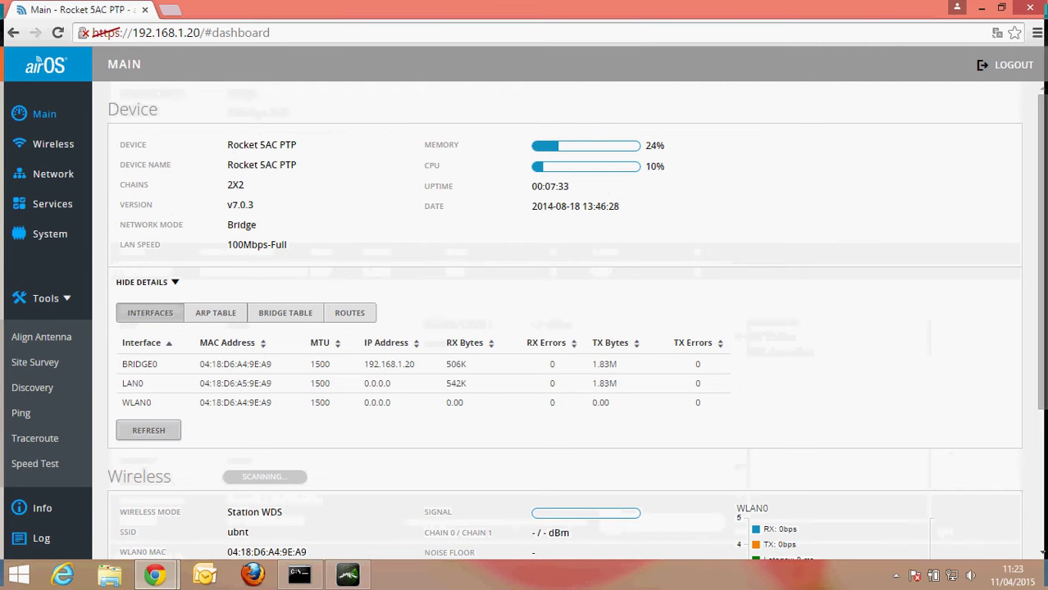
click(215, 313)
click(285, 312)
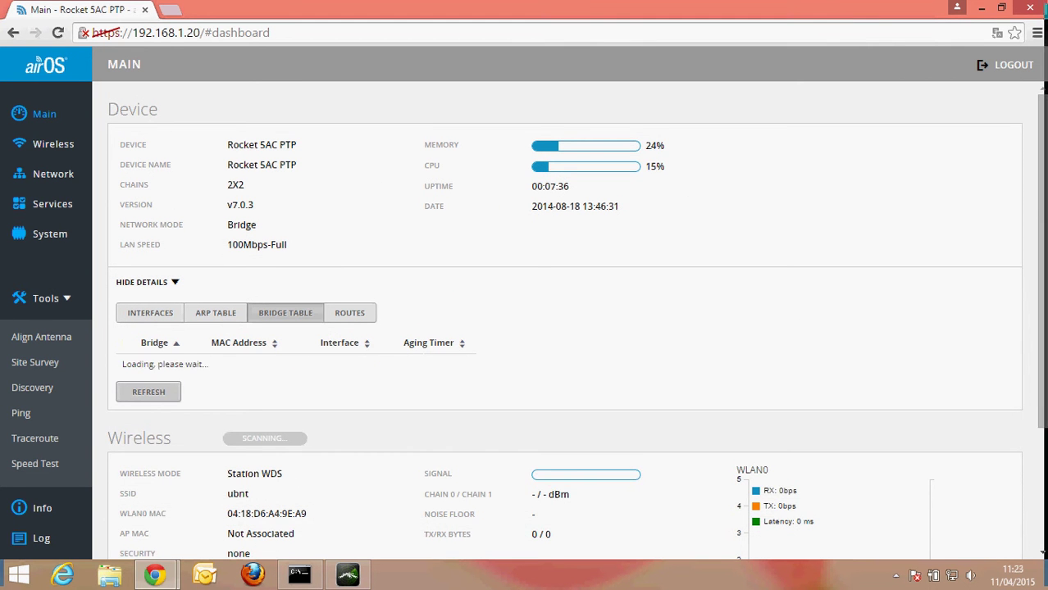
click(349, 312)
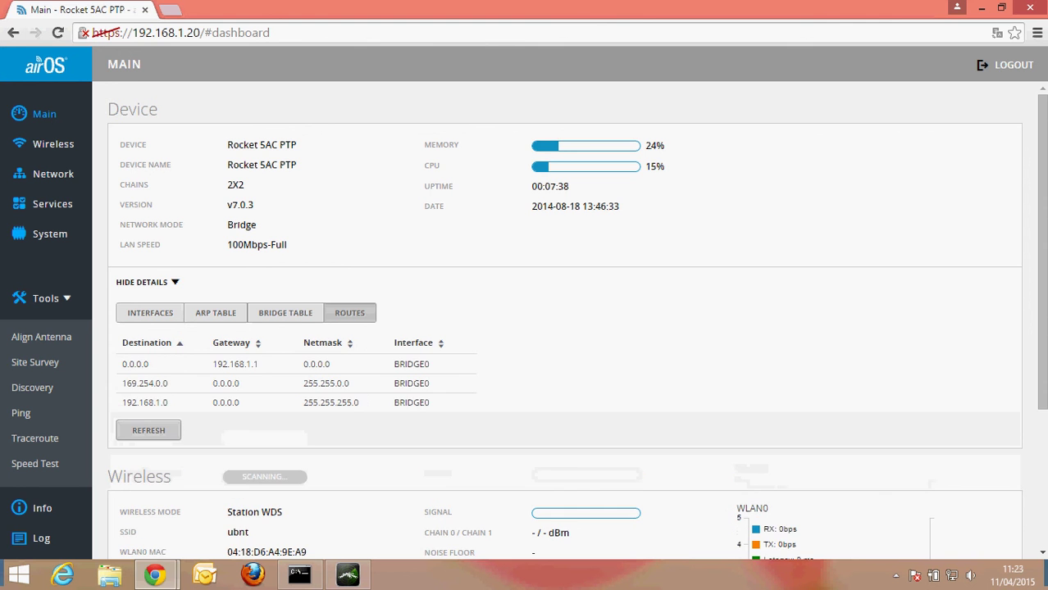
click(150, 312)
- Expand the wireless station details on the Main dashboard
scroll(564, 328, down, 3)
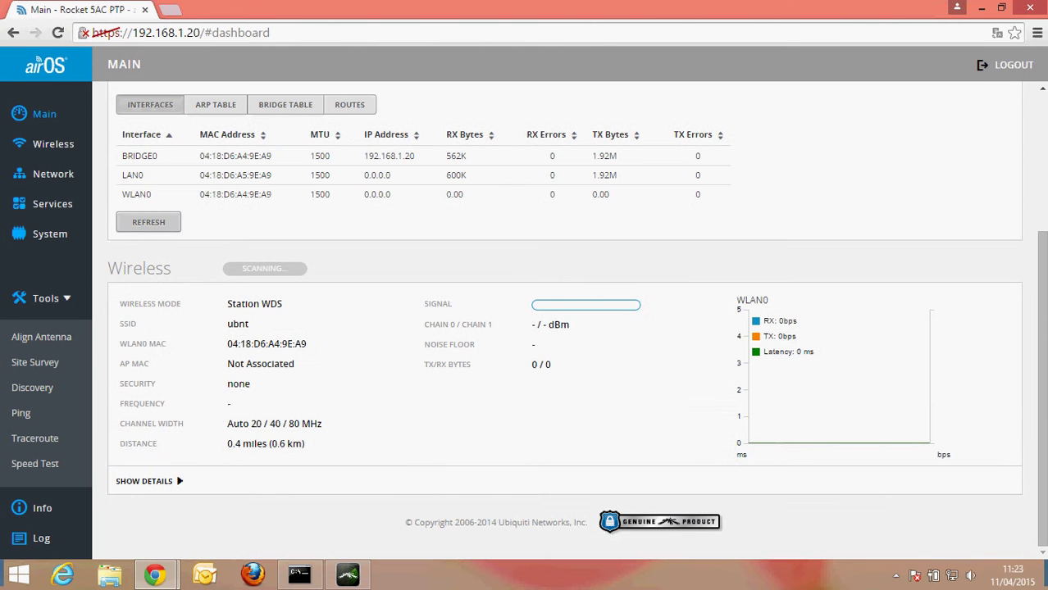
click(145, 481)
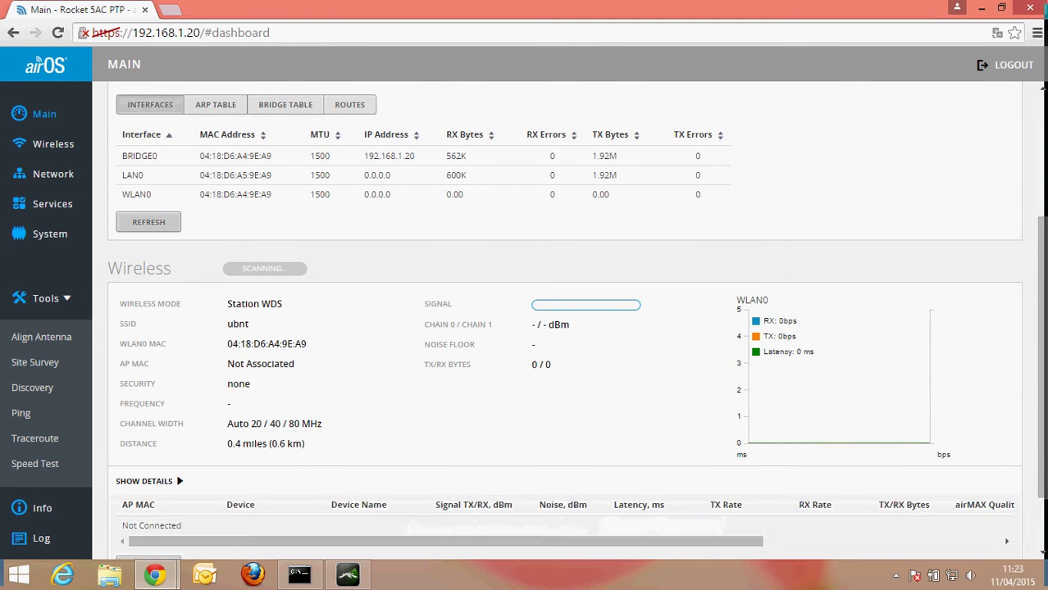
scroll(564, 328, down, 2)
scroll(564, 328, up, 3)
scroll(564, 328, up, 1)
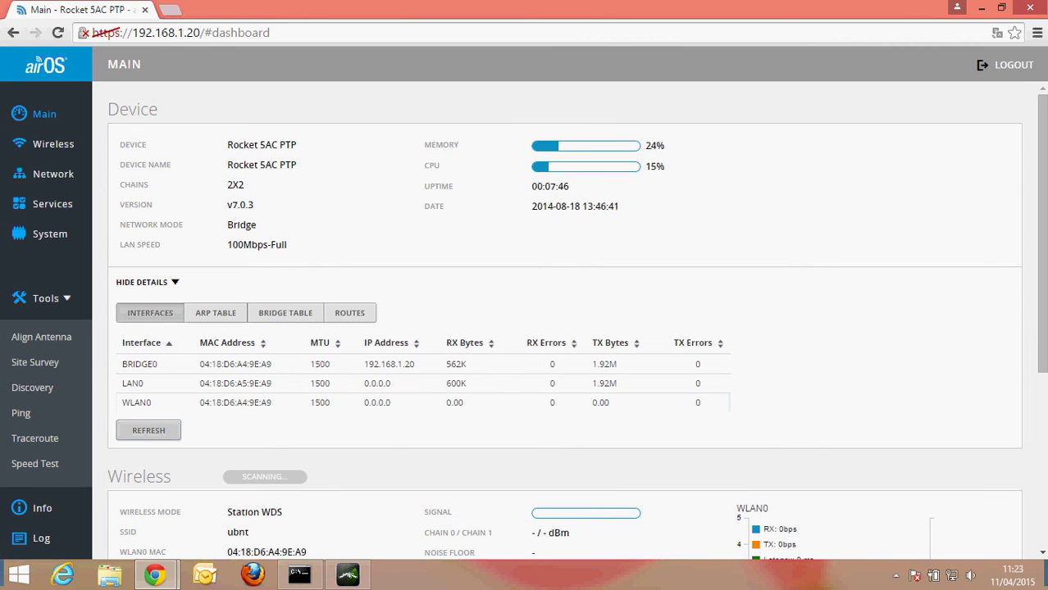
- Browse the Wireless, Network, Services and System settings pages, then log out of airOS
click(52, 144)
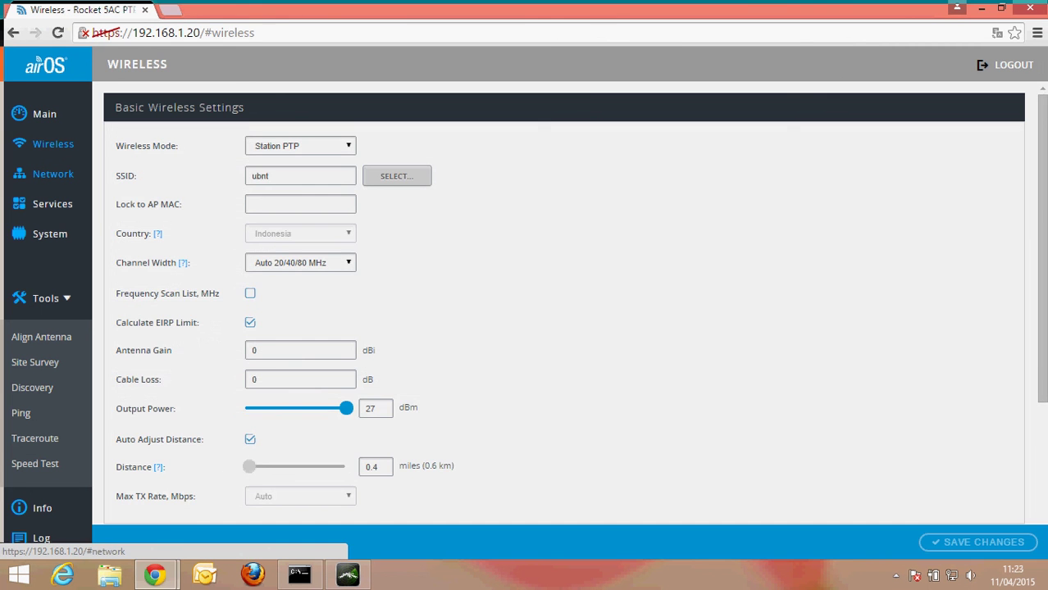
click(53, 173)
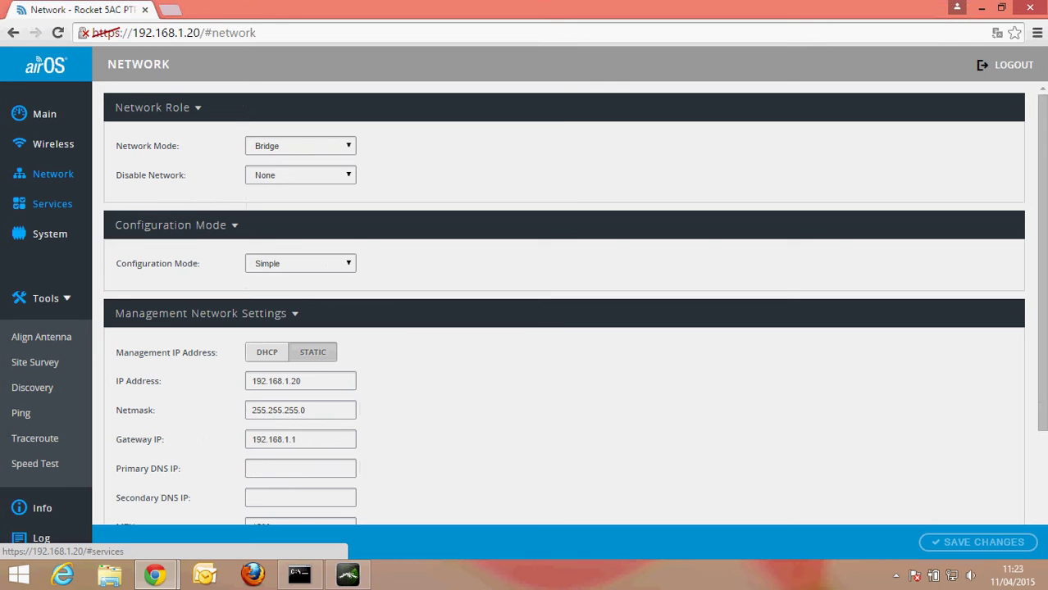
click(52, 203)
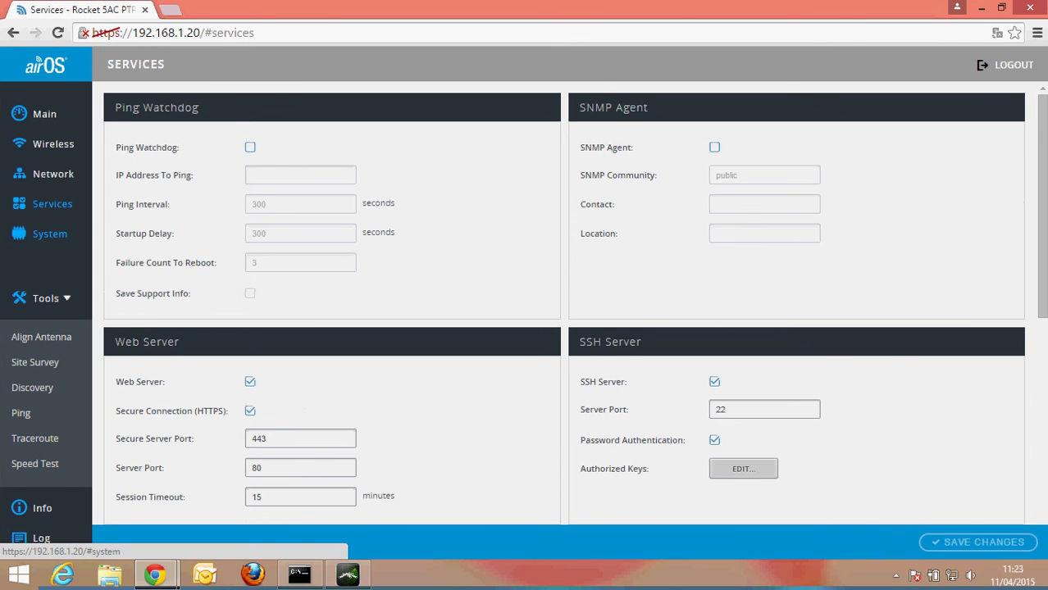
click(50, 234)
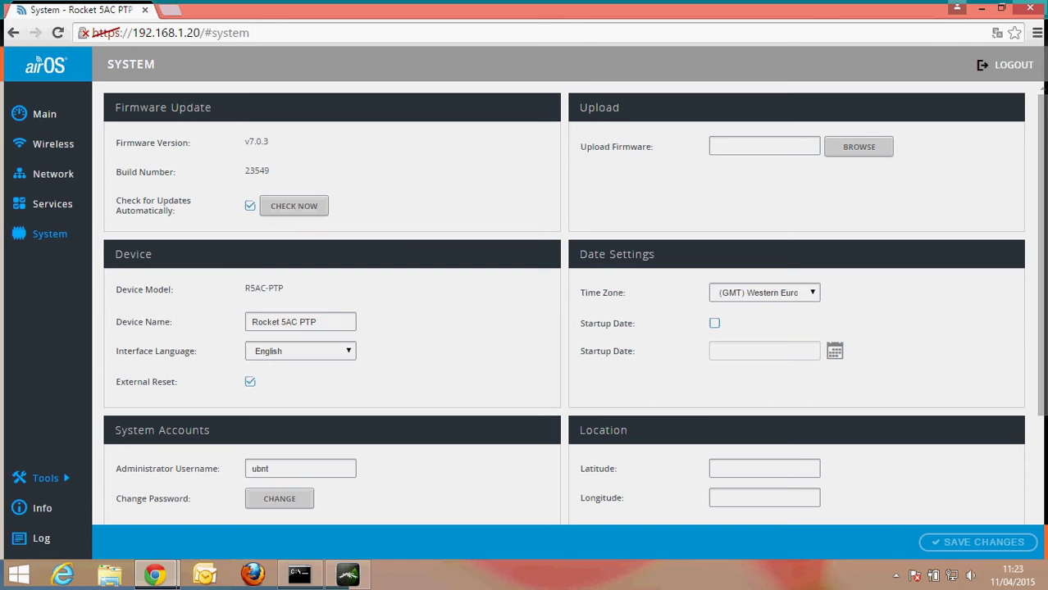
scroll(564, 303, down, 3)
scroll(564, 303, up, 3)
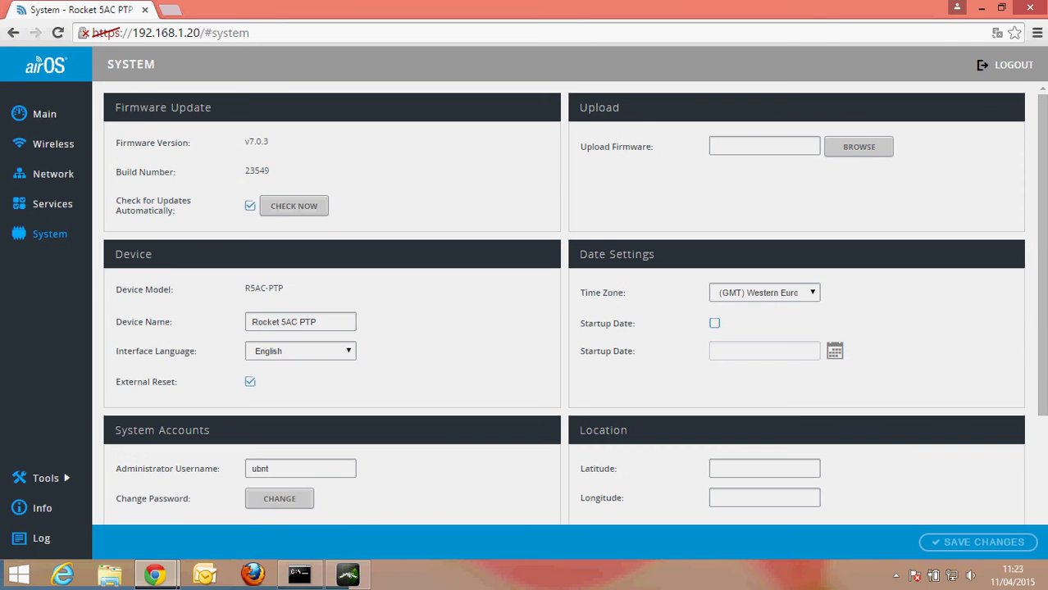
click(34, 59)
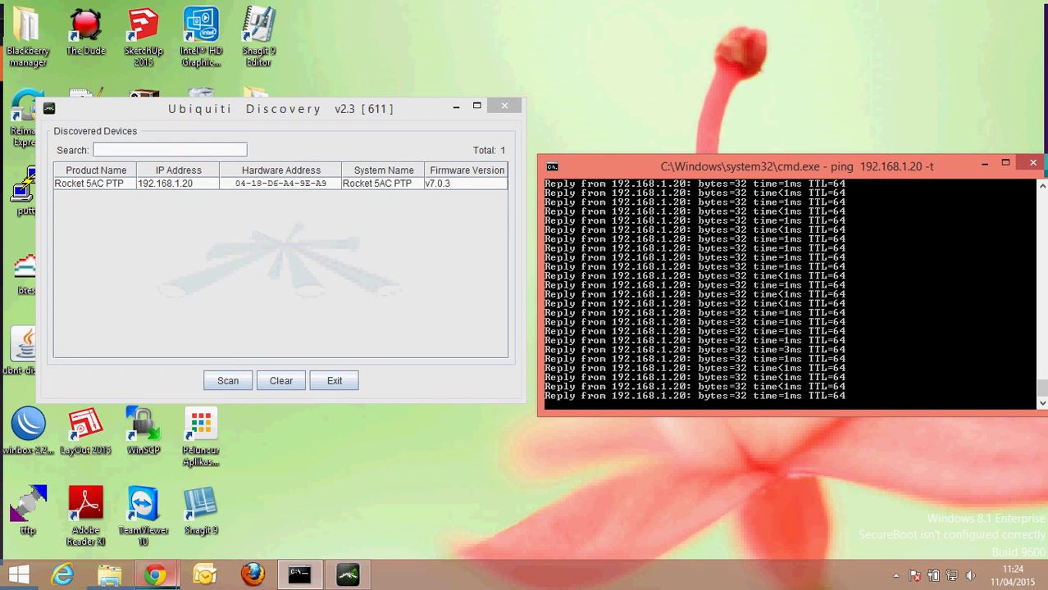
- Bring the airOS login page forward and sign in with the default administrator credentials
mouse_move(154, 574)
click(264, 496)
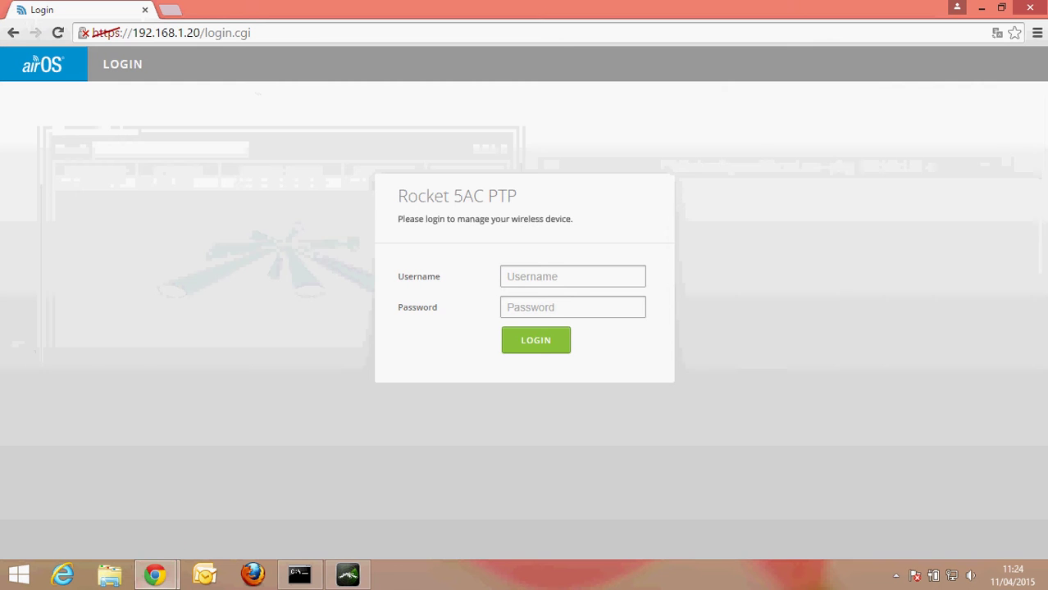
text(ubnt)
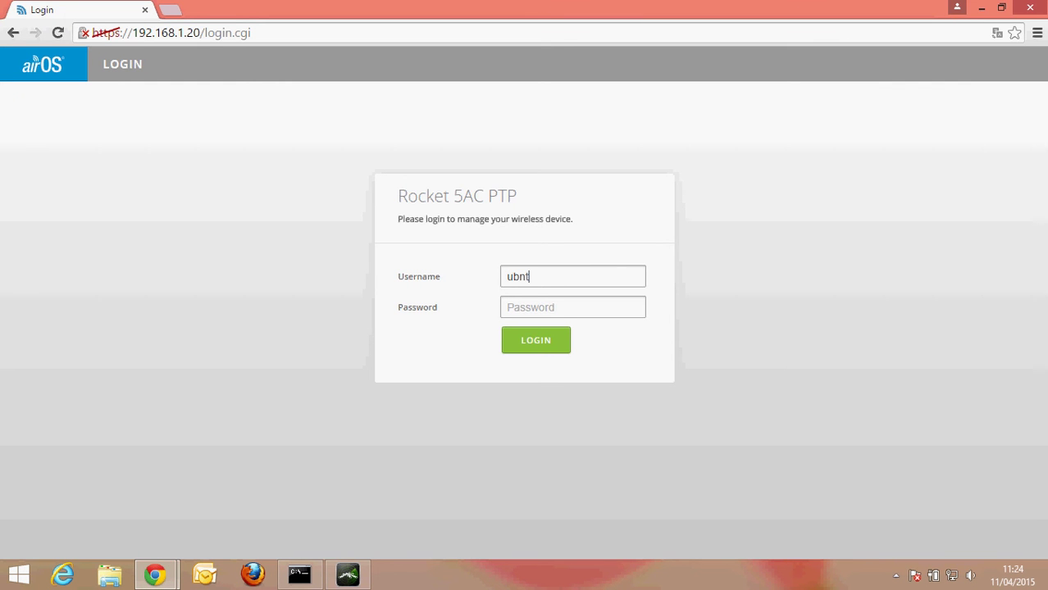
key(Tab)
text(ubnt)
key(Return)
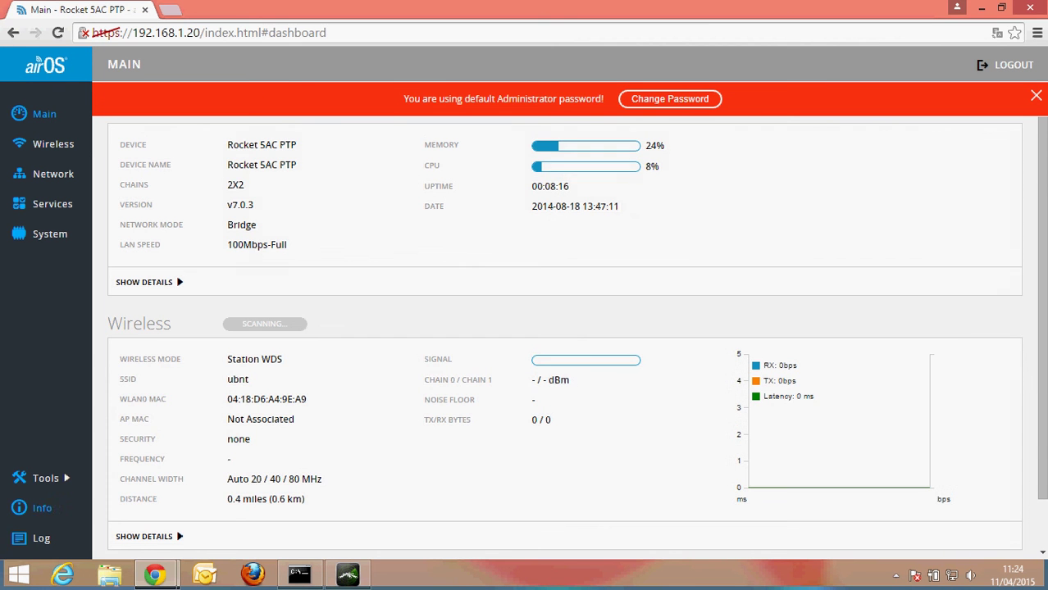
- Reset the Rocket 5AC PTP to factory defaults from the System page's Configuration Management
click(50, 233)
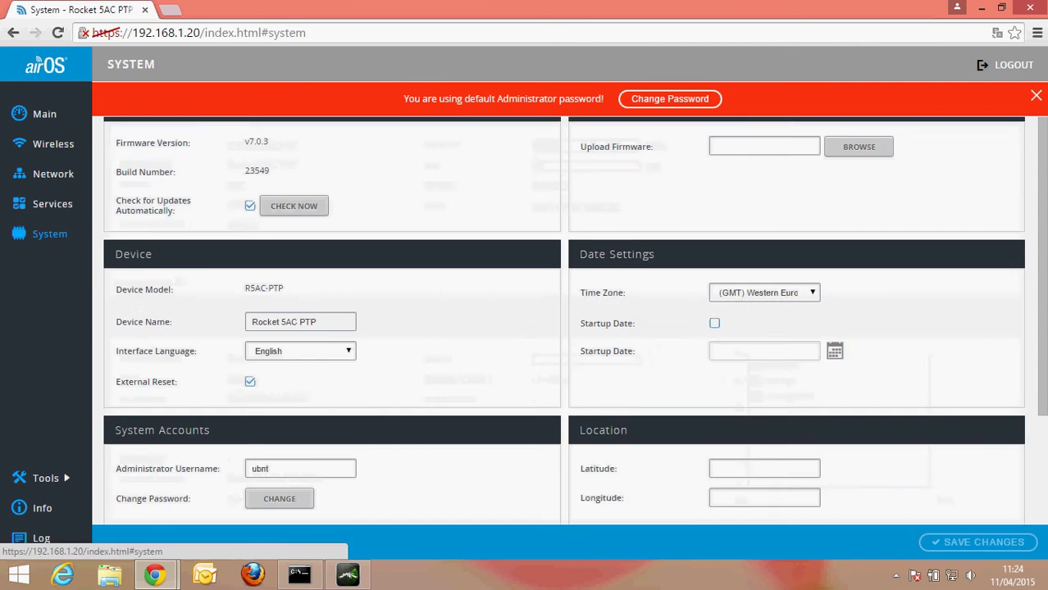
scroll(557, 328, down, 3)
click(743, 451)
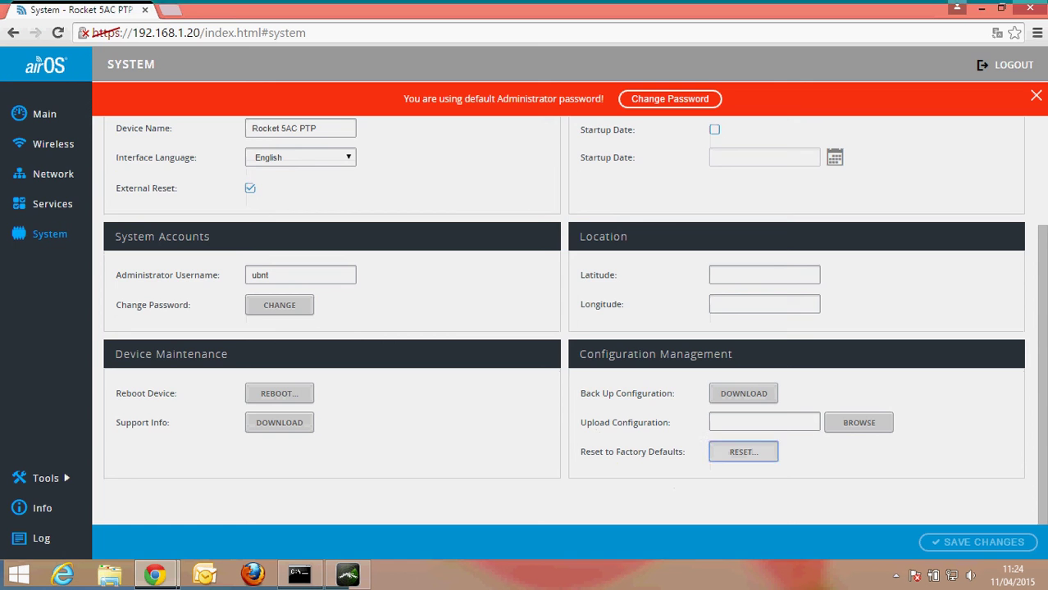
key(Escape)
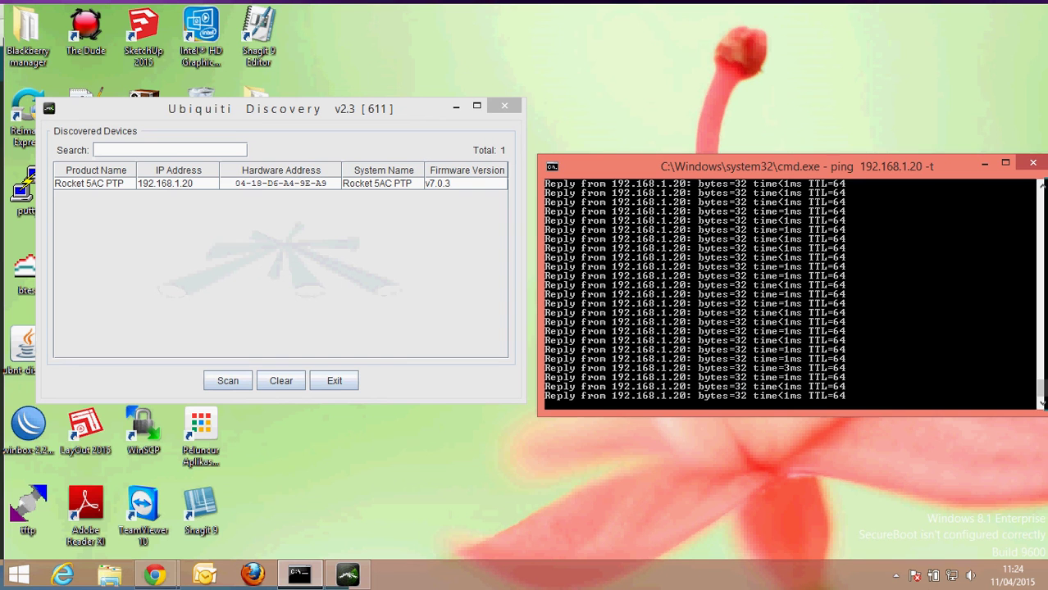
click(895, 576)
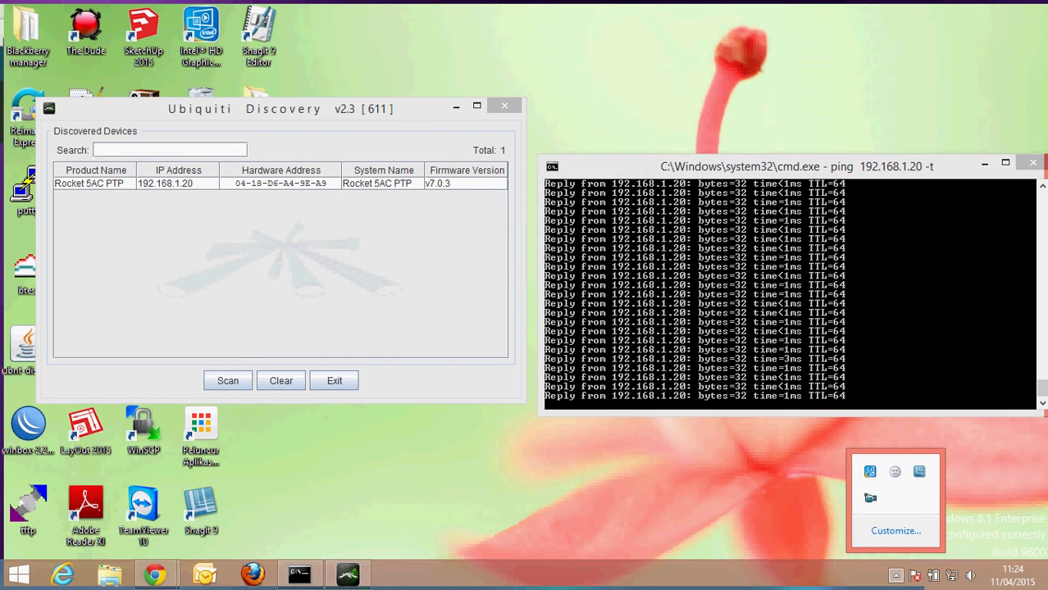